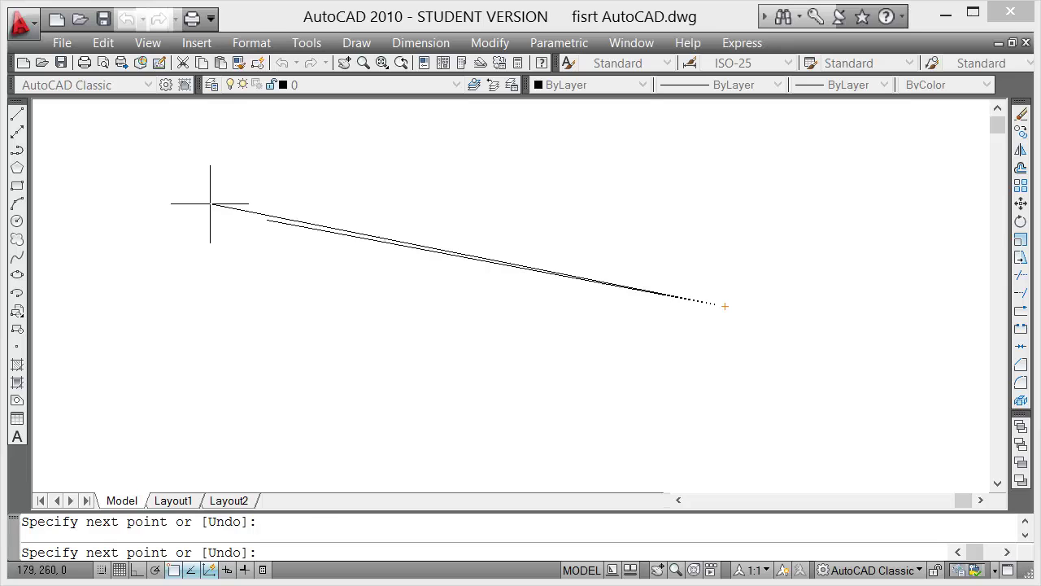
- Cancel the unfinished line and erase the practice slanted line with a window selection
key("Escape")
left_click(17, 118)
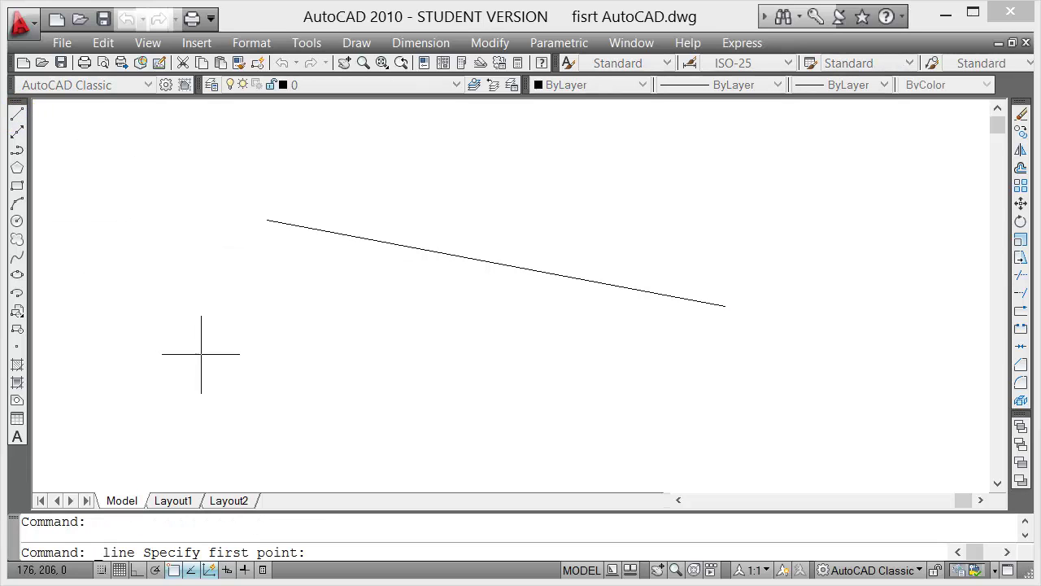
left_click(354, 456)
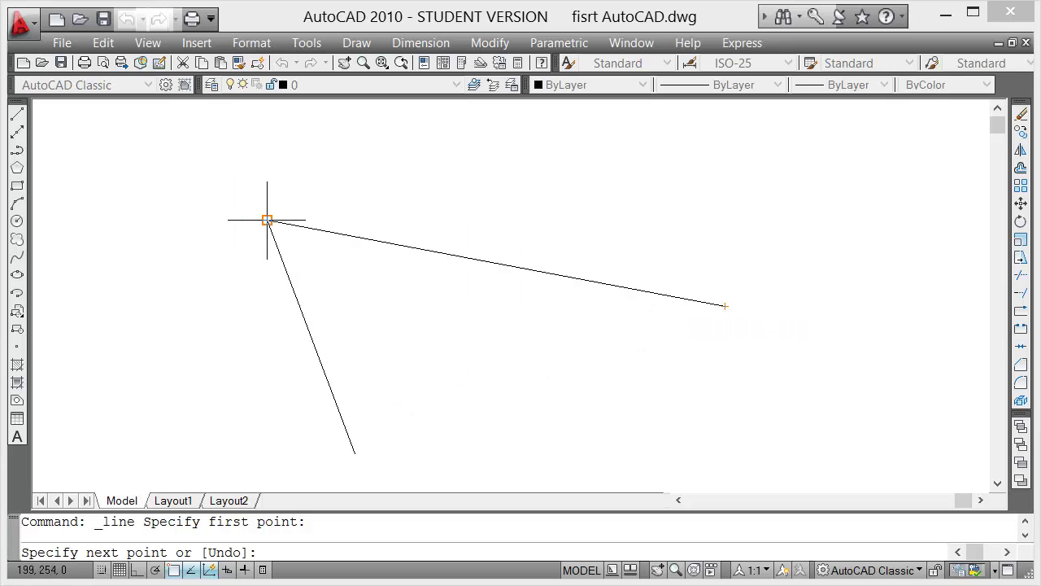
key("Escape")
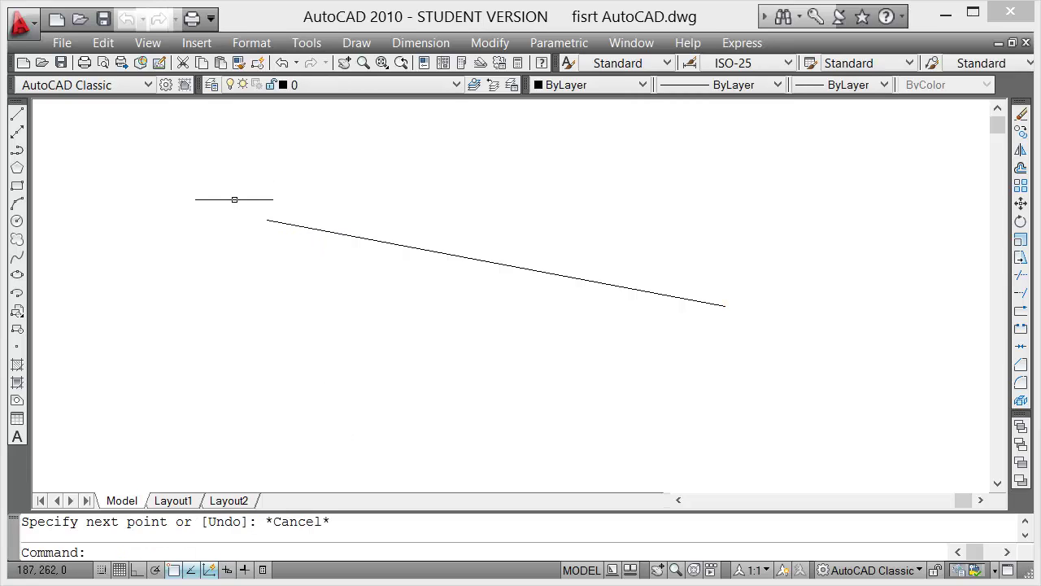
left_click(234, 199)
left_click(767, 404)
key("Delete")
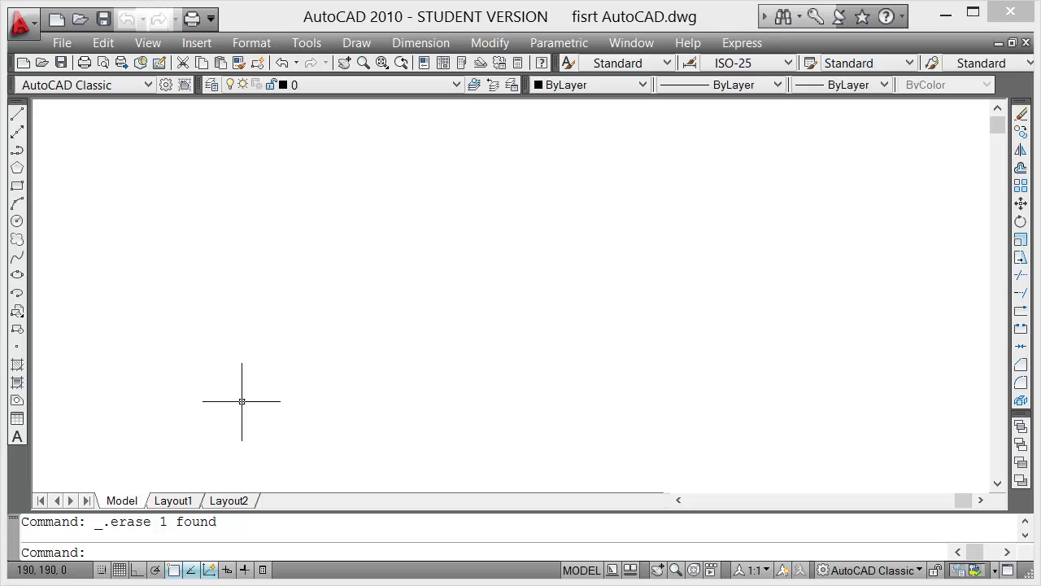
- Open the Object Snap shortcut menu from the OSNAP status-bar button
right_click(175, 569)
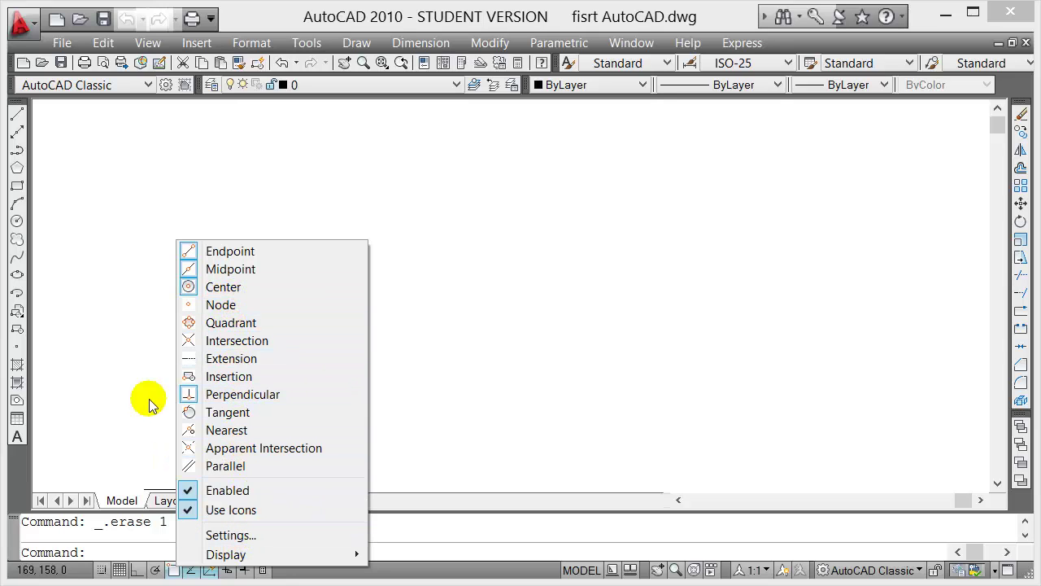
- In Object Snap settings, clear all modes, enable Endpoint, Midpoint, Center and Quadrant, and apply
left_click(228, 536)
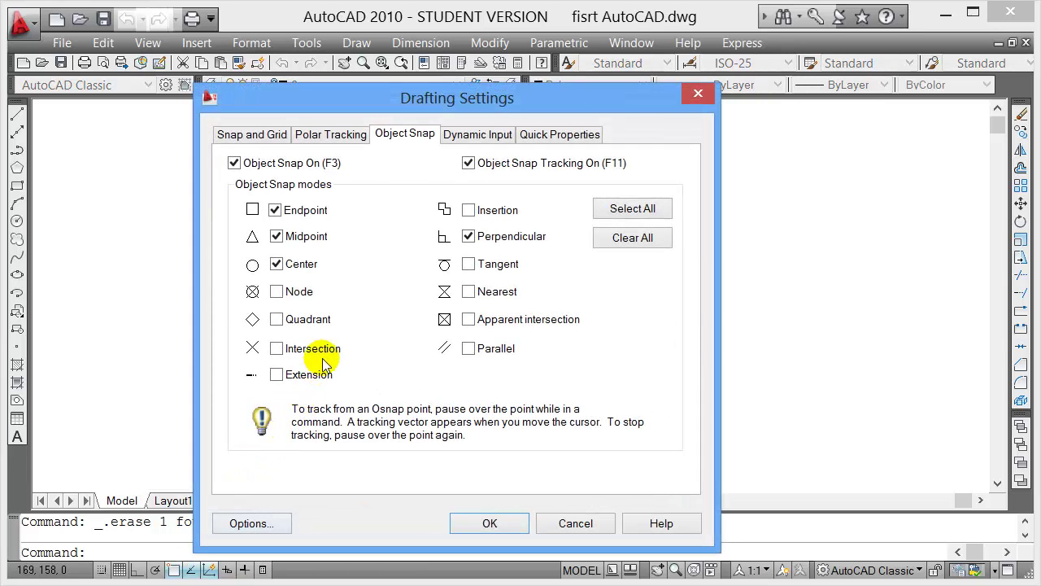
left_click(618, 242)
left_click(626, 210)
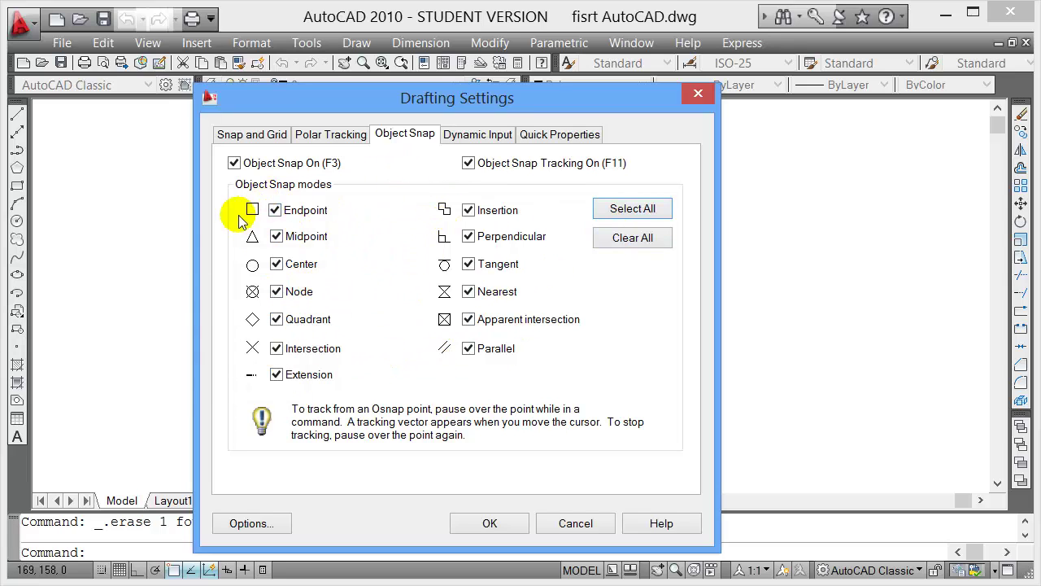
left_click(632, 239)
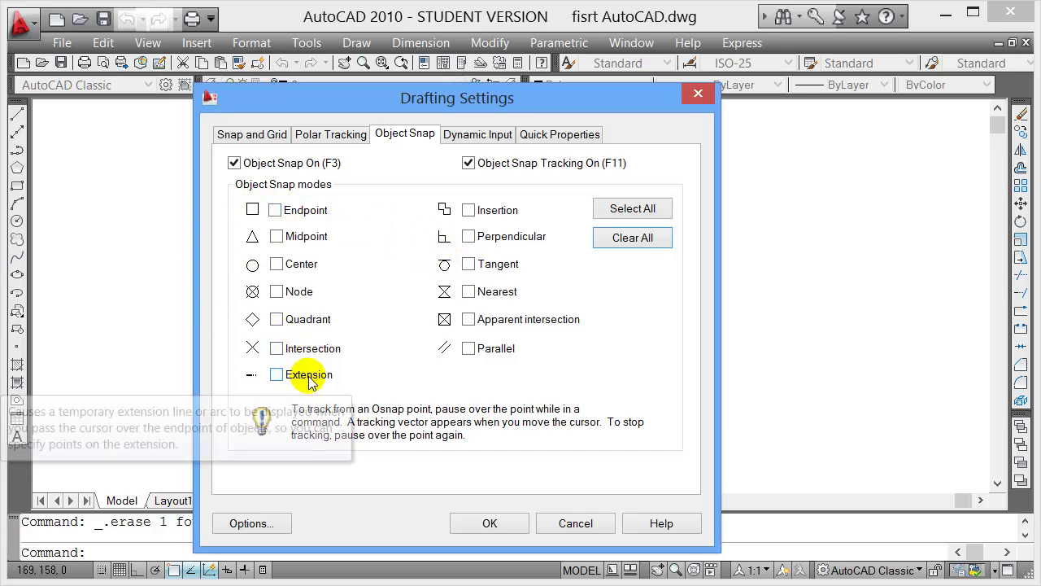
left_click(276, 210)
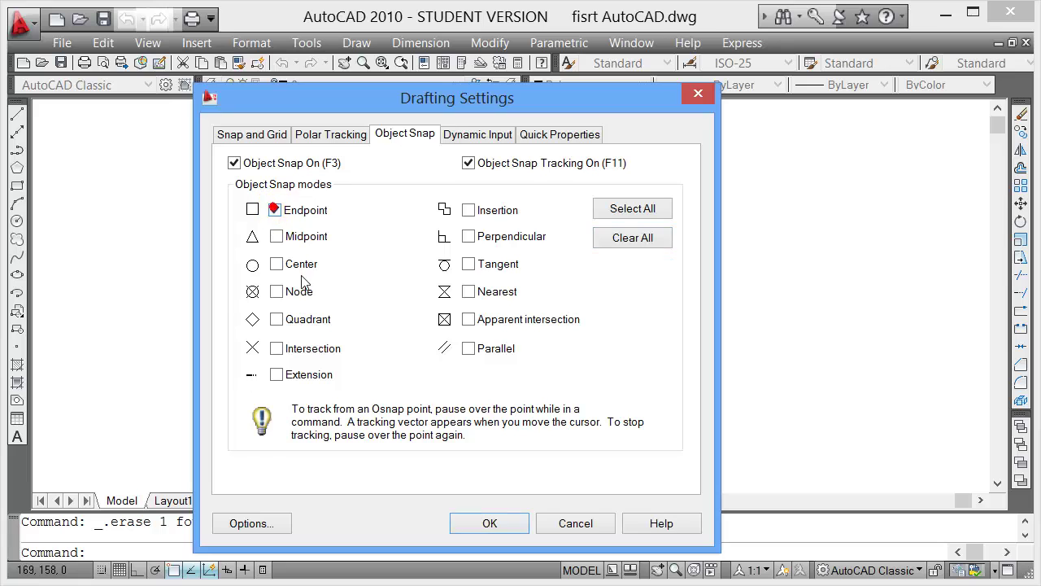
left_click(277, 264)
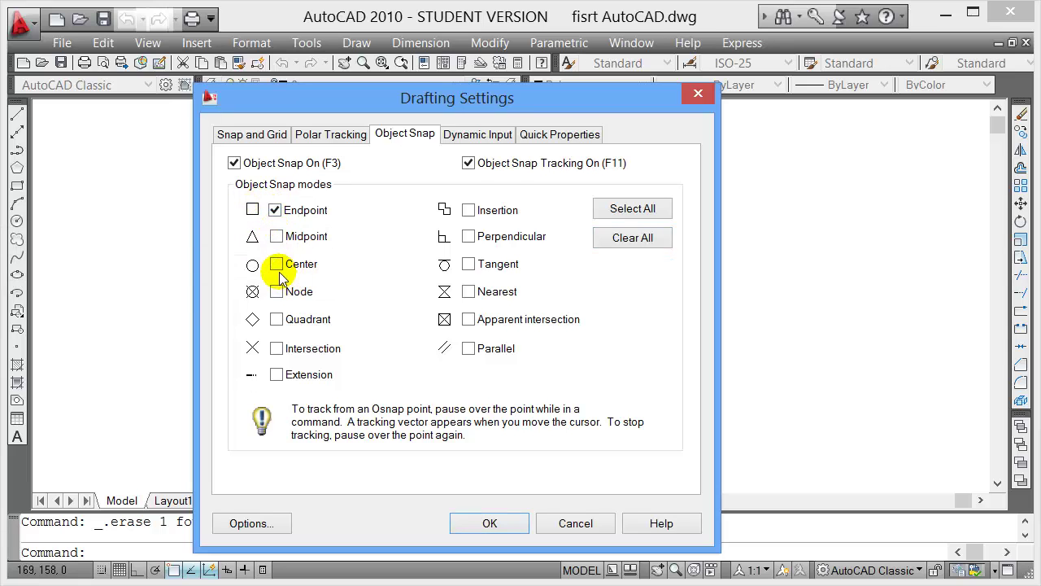
left_click(277, 236)
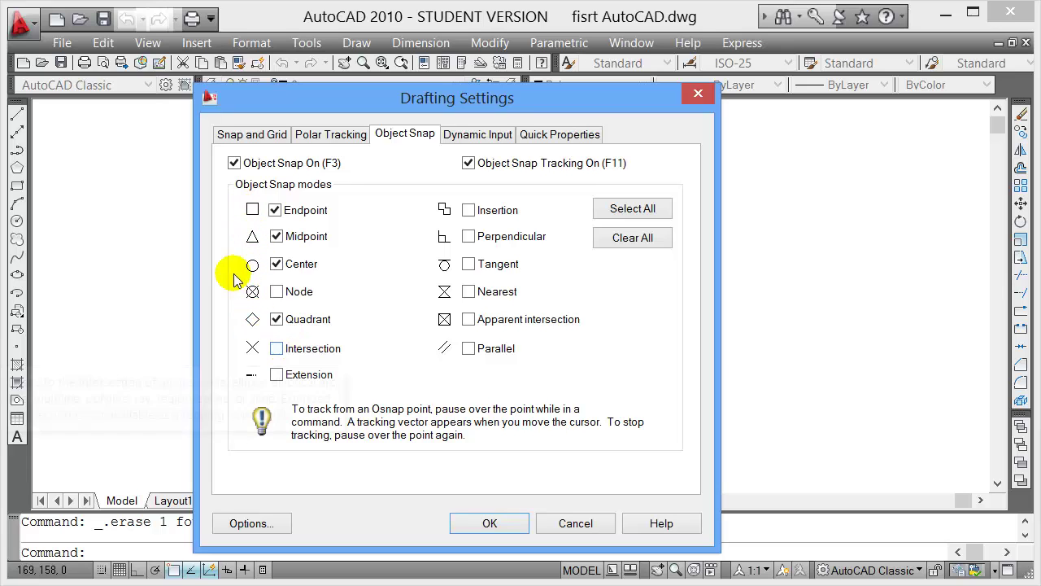
left_click(491, 525)
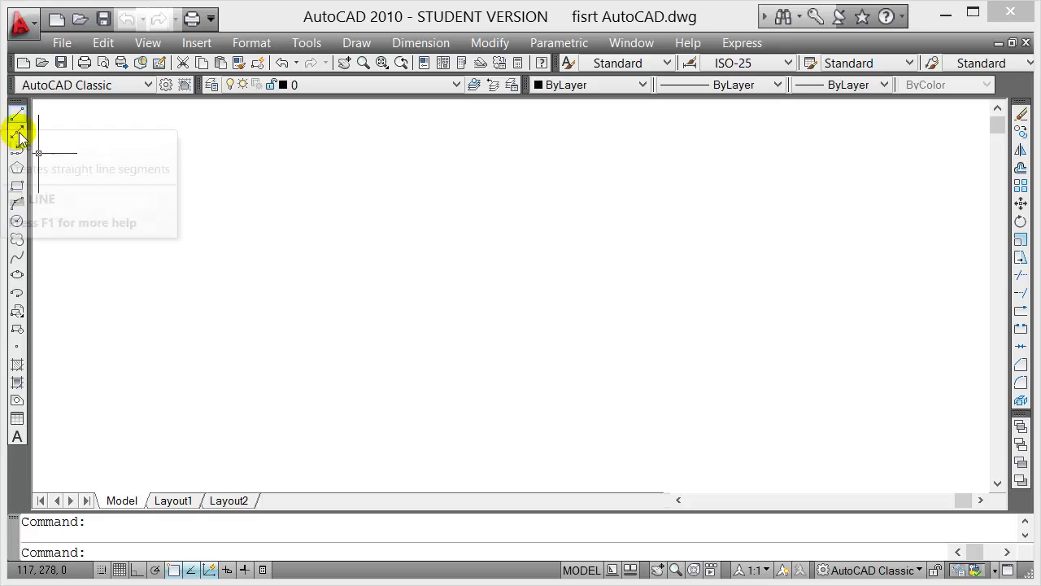
- Draw the rectangle and lines from its top corners to the bottom edge midpoint
left_click(17, 186)
left_click(257, 173)
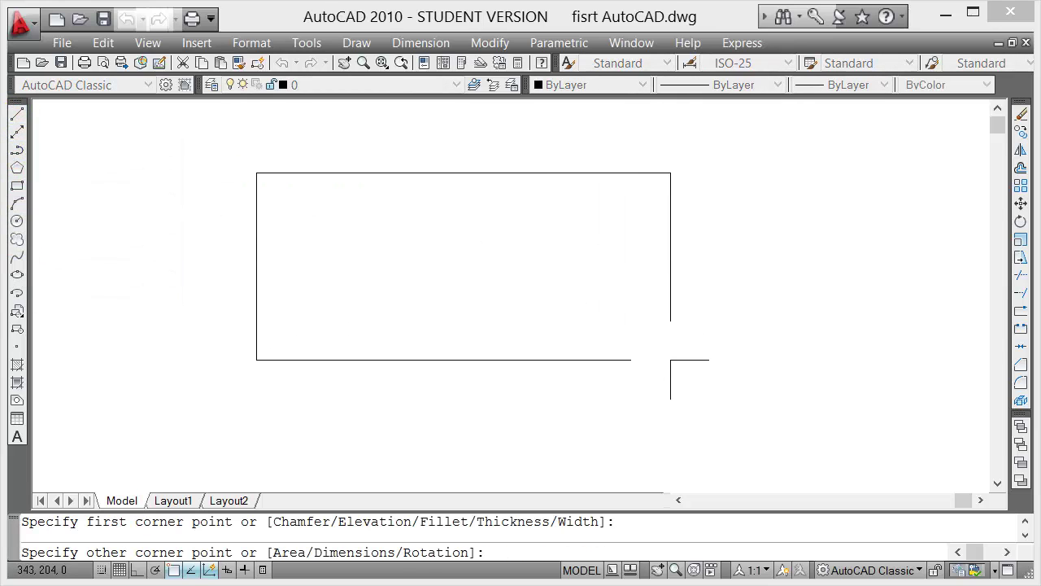
left_click(664, 400)
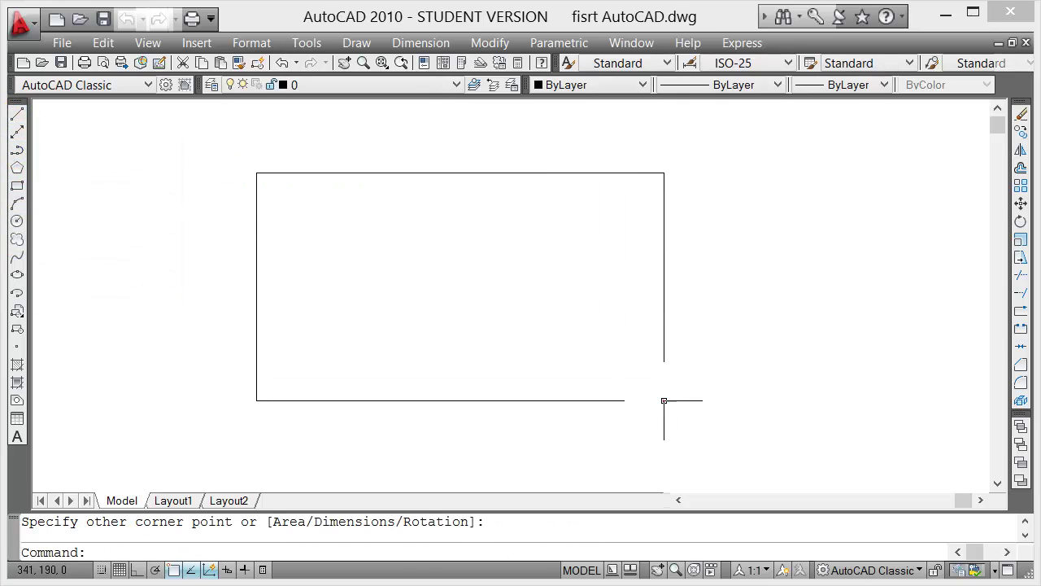
left_click(18, 115)
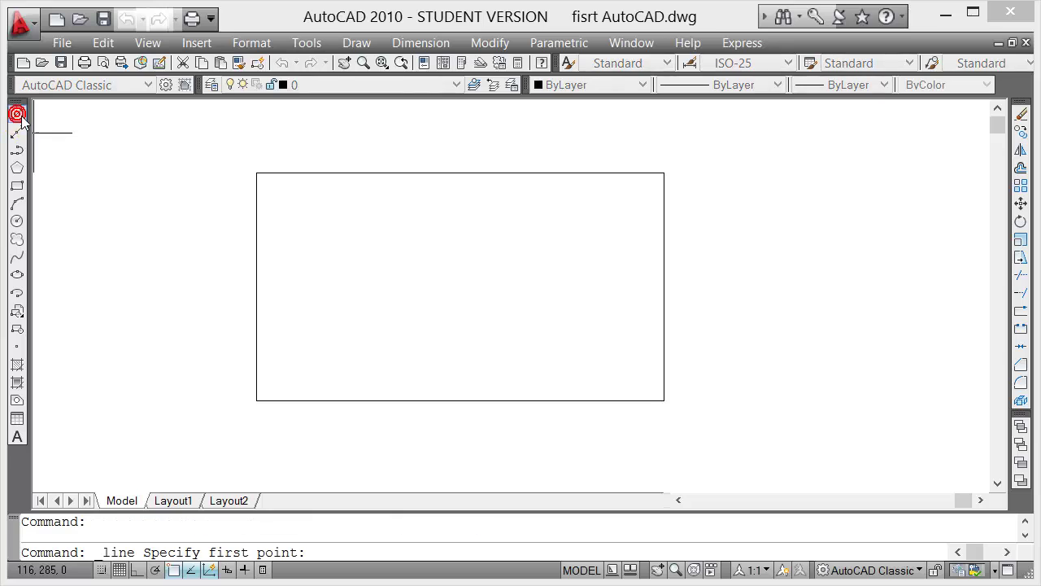
left_click(257, 174)
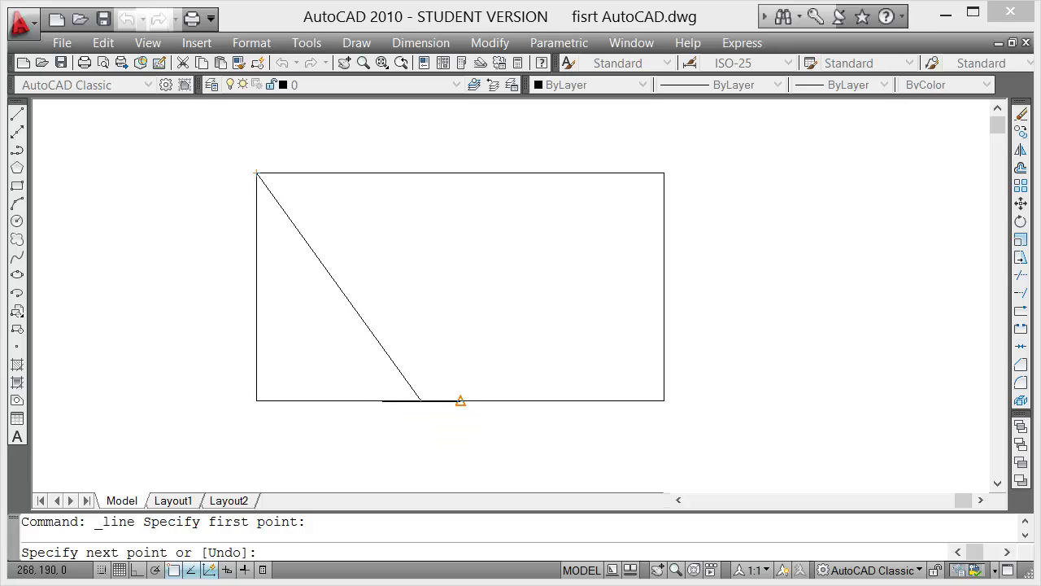
left_click(460, 400)
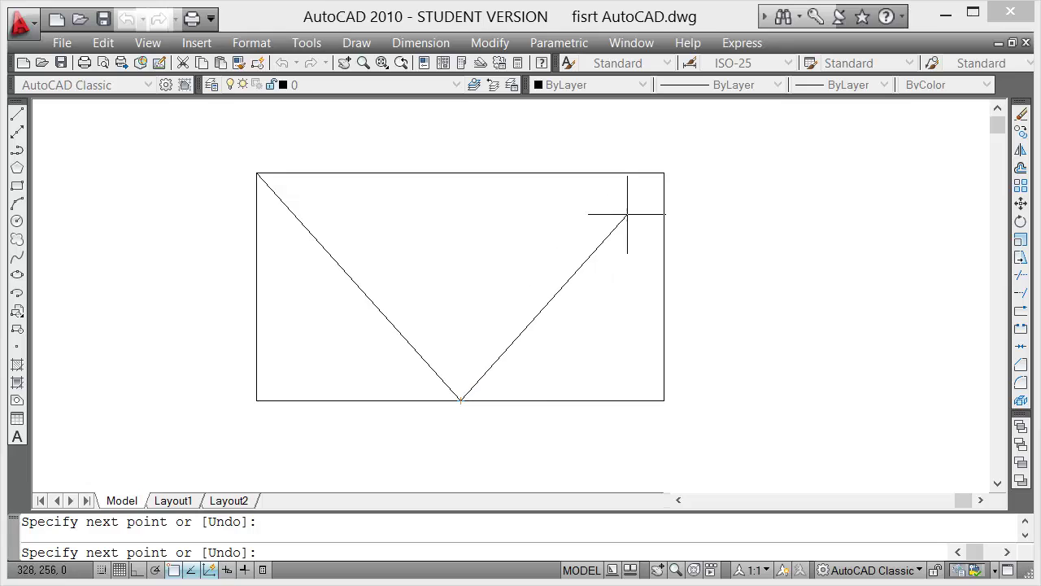
left_click(664, 174)
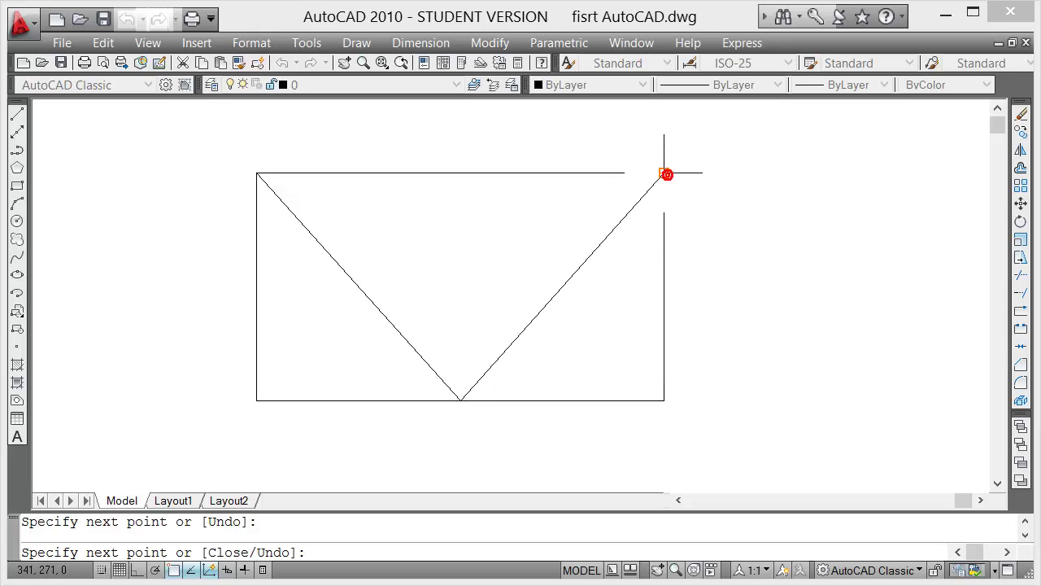
key("Escape")
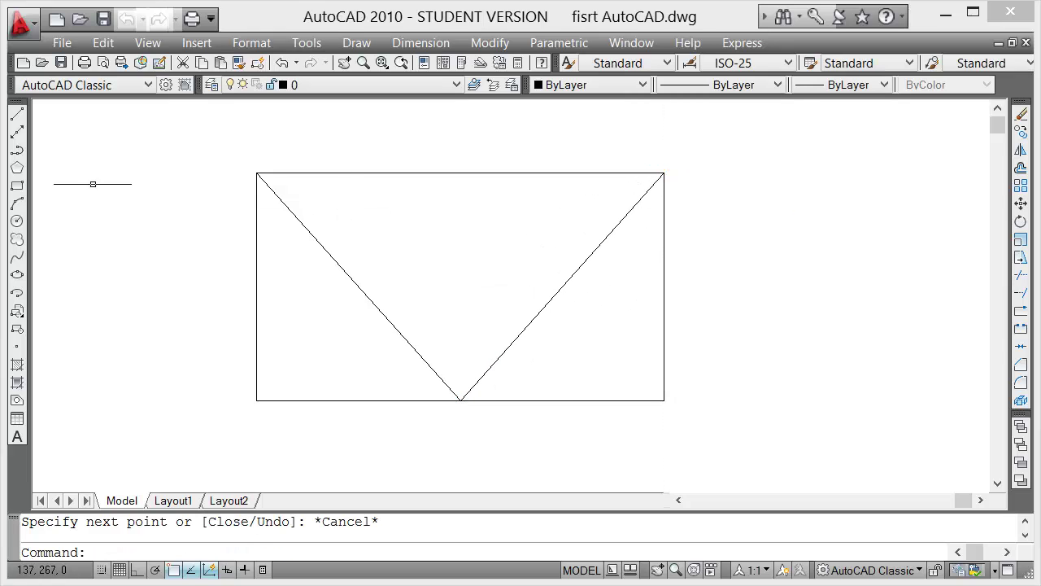
- Draw a closed diamond linking the top, right, bottom and left edge midpoints
left_click(18, 115)
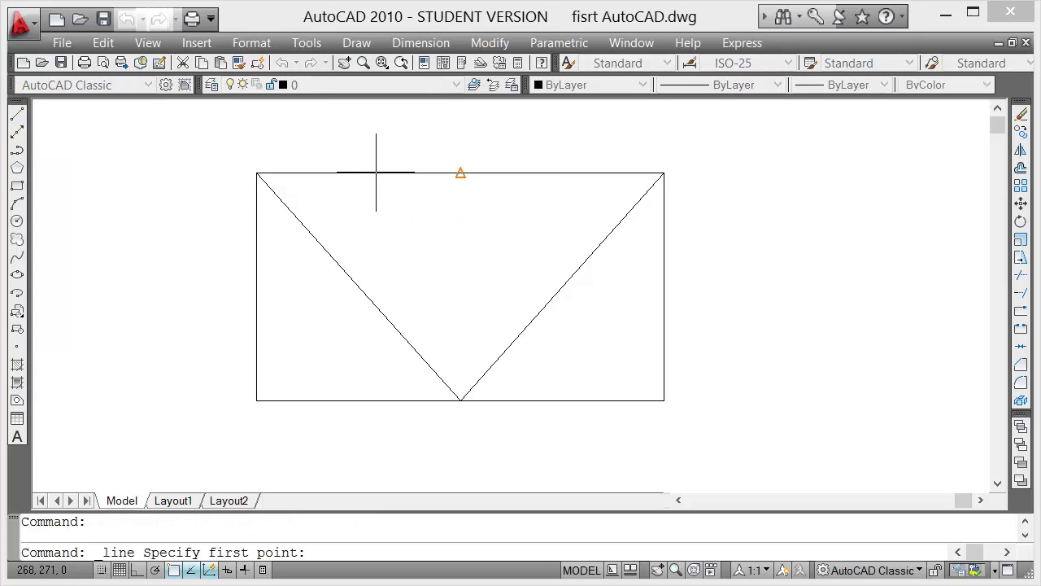
left_click(460, 174)
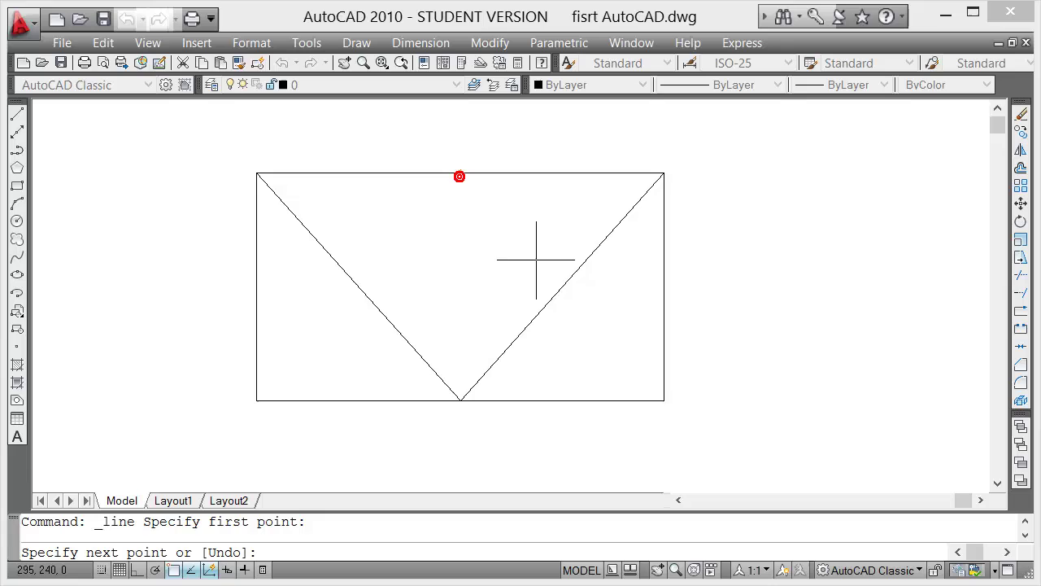
left_click(663, 286)
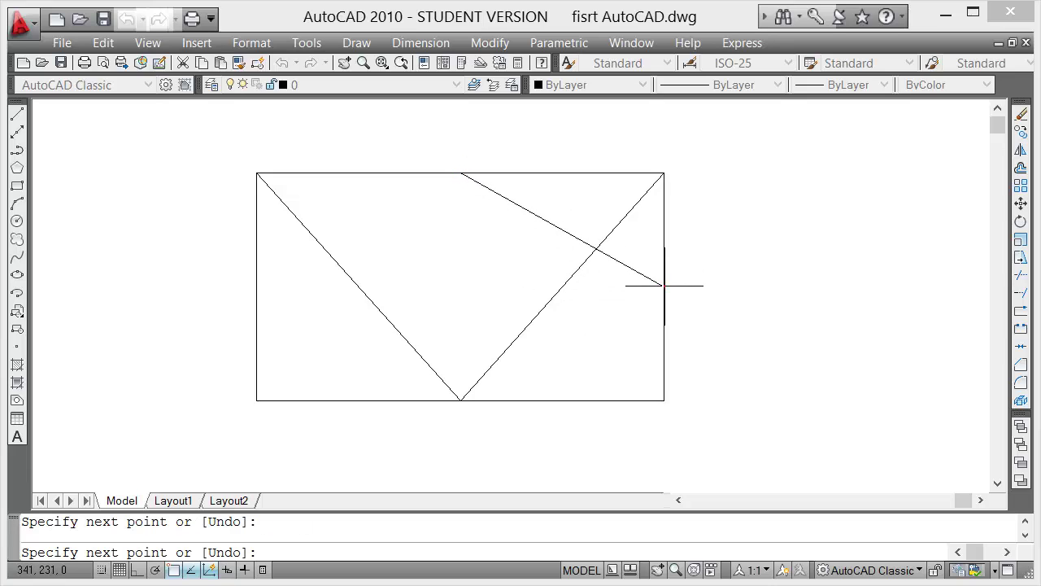
left_click(460, 400)
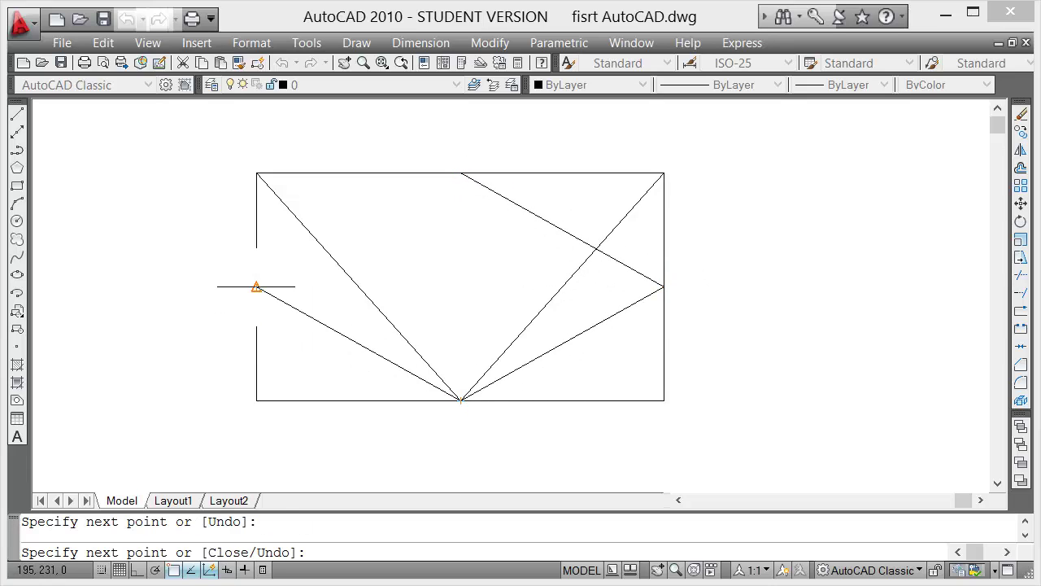
left_click(256, 286)
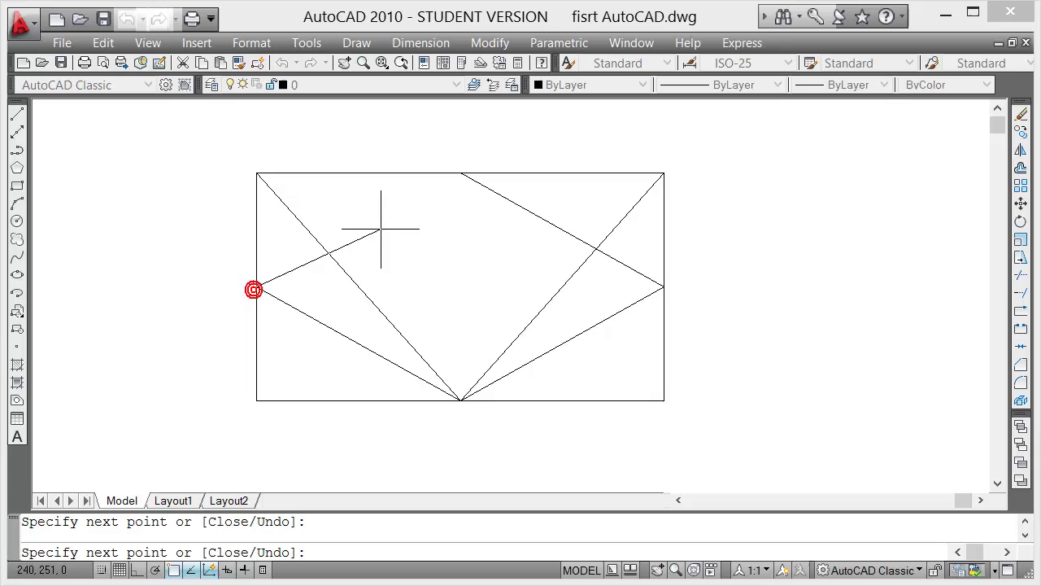
left_click(461, 173)
key("Escape")
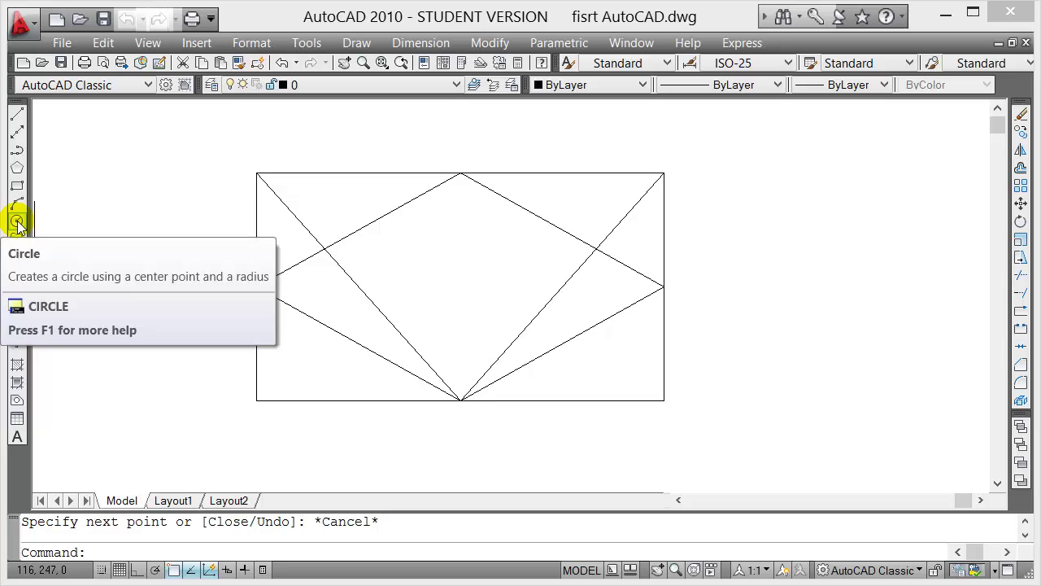
- Draw a circle to the right of the rectangle
left_click(17, 222)
left_click(803, 207)
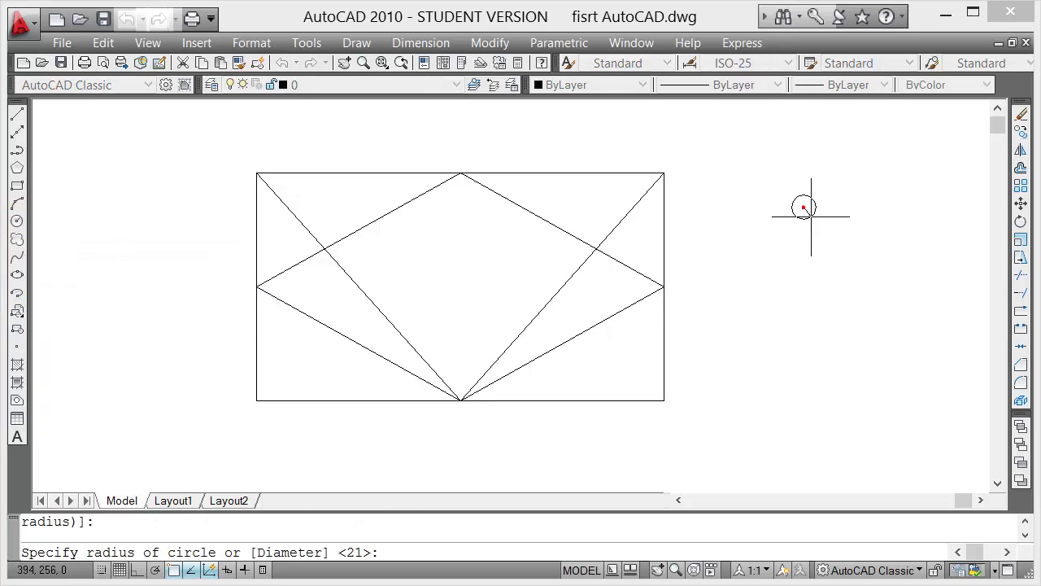
left_click(846, 270)
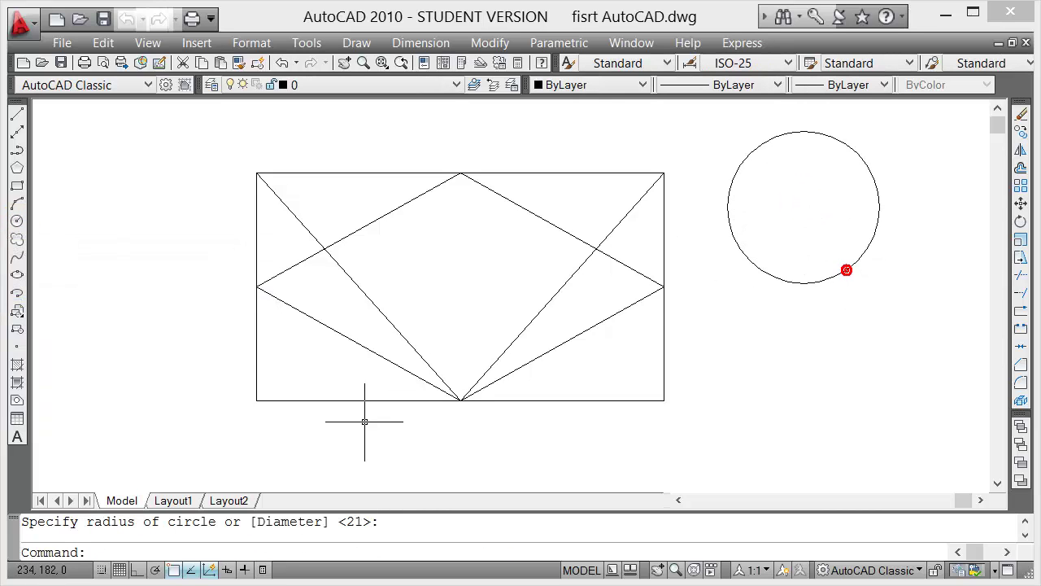
- Draw a trial line from the rectangle's lower-right corner to the circle centre, then delete it
left_click(17, 118)
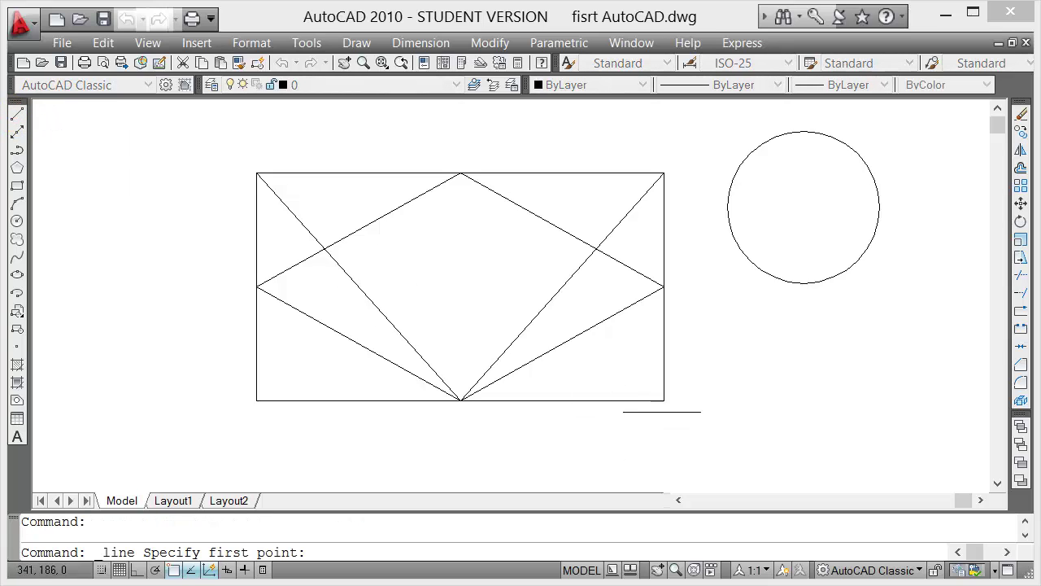
left_click(664, 400)
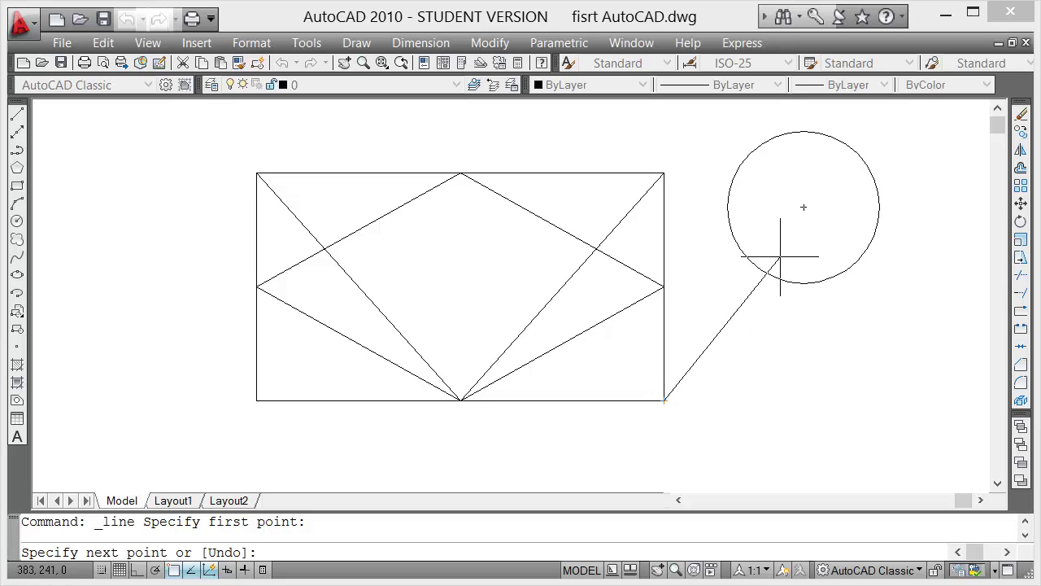
left_click(803, 207)
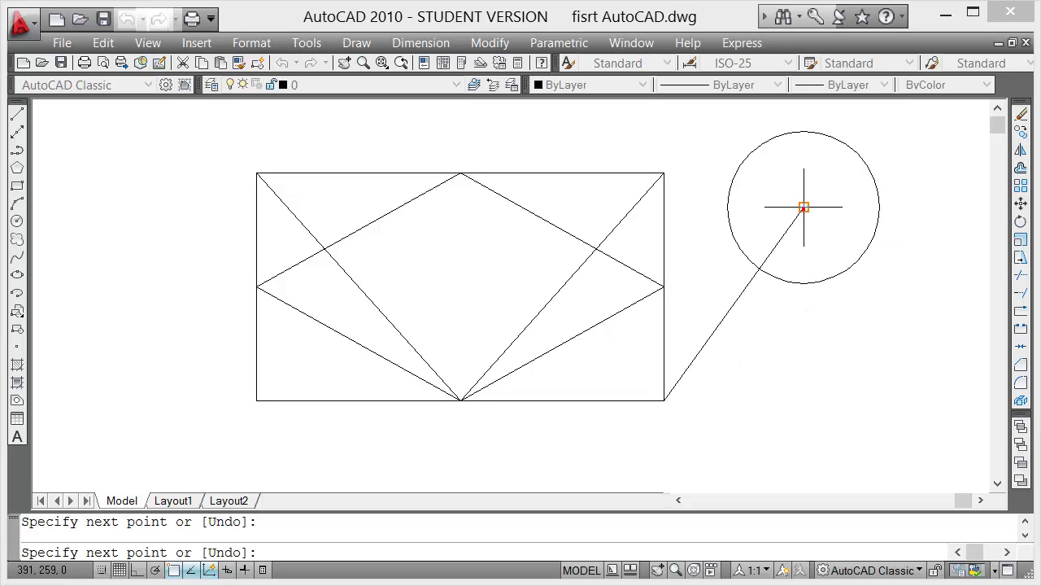
key("Escape")
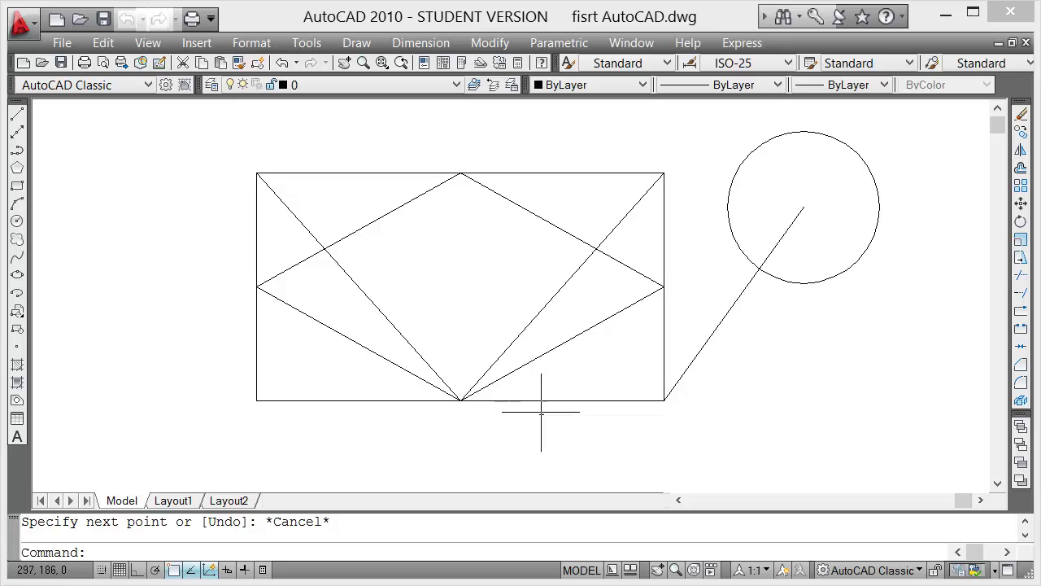
left_click(718, 325)
key("Delete")
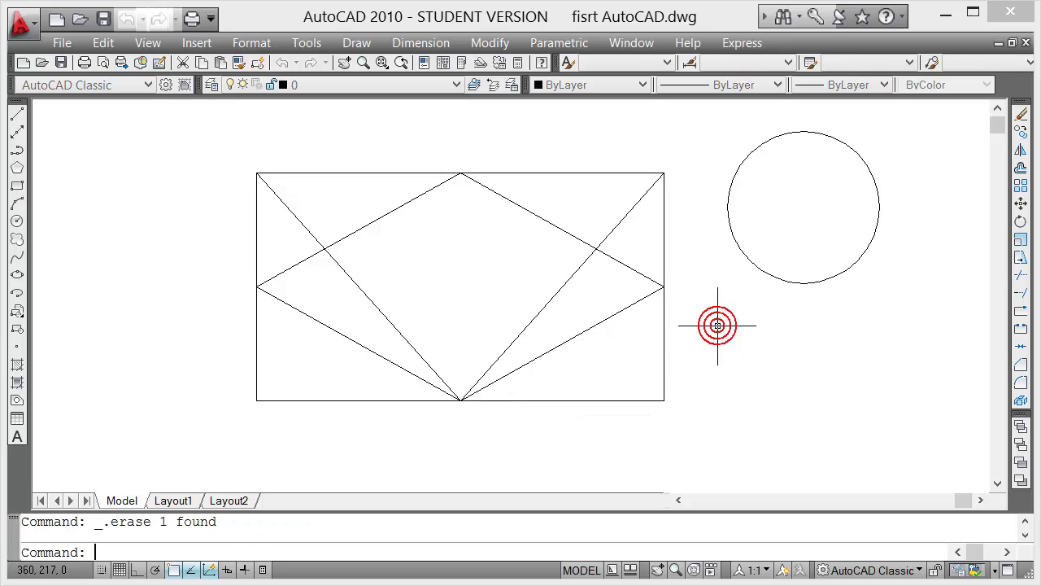
- Move the circle by its centre grip down level with the rectangle's middle
left_click(811, 282)
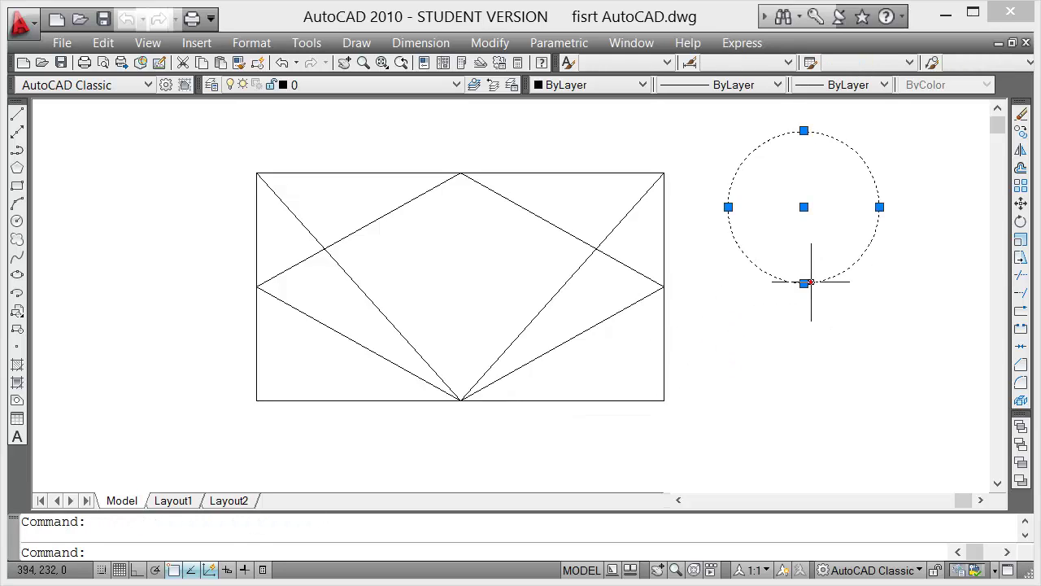
left_click(803, 206)
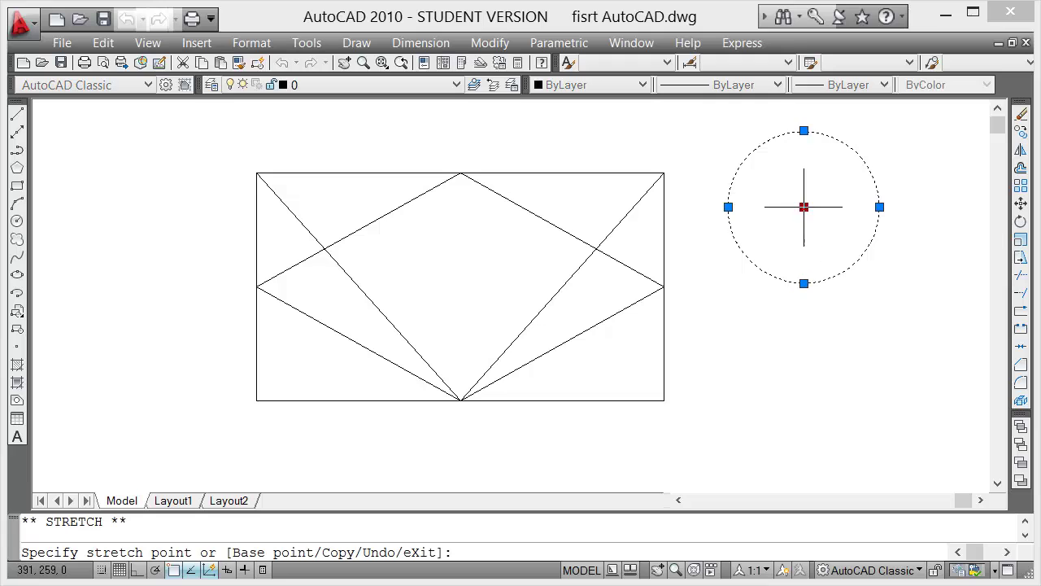
left_click(837, 287)
key("Escape")
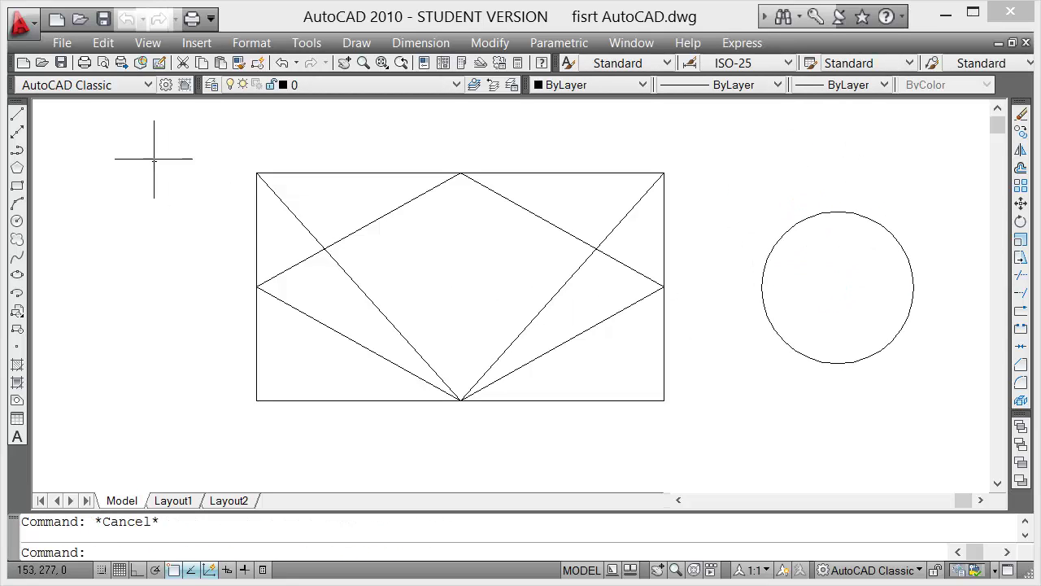
- Draw a line from the rectangle's top-right corner to the circle's top quadrant
right_click(173, 572)
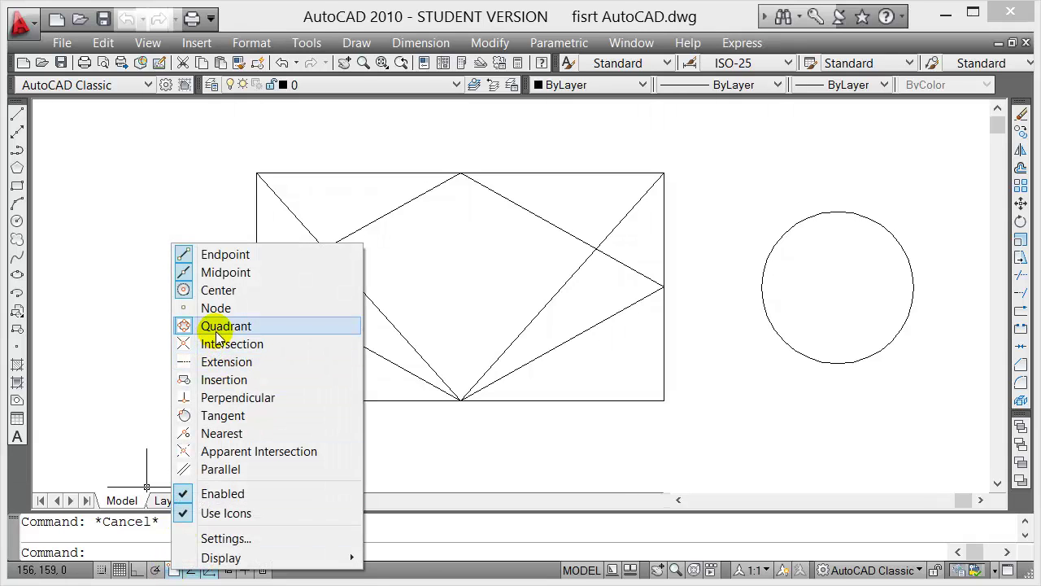
left_click(17, 114)
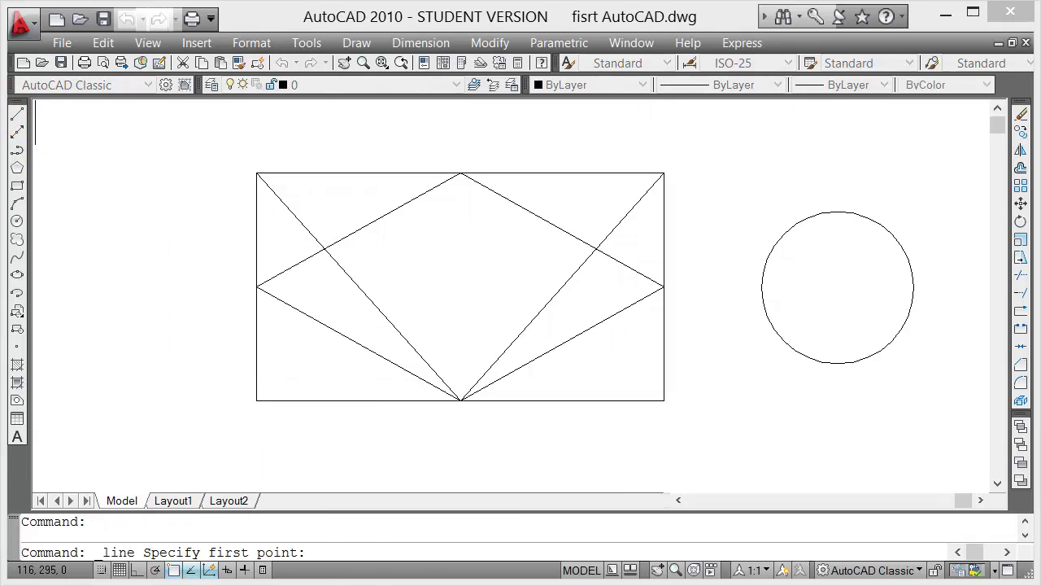
left_click(664, 173)
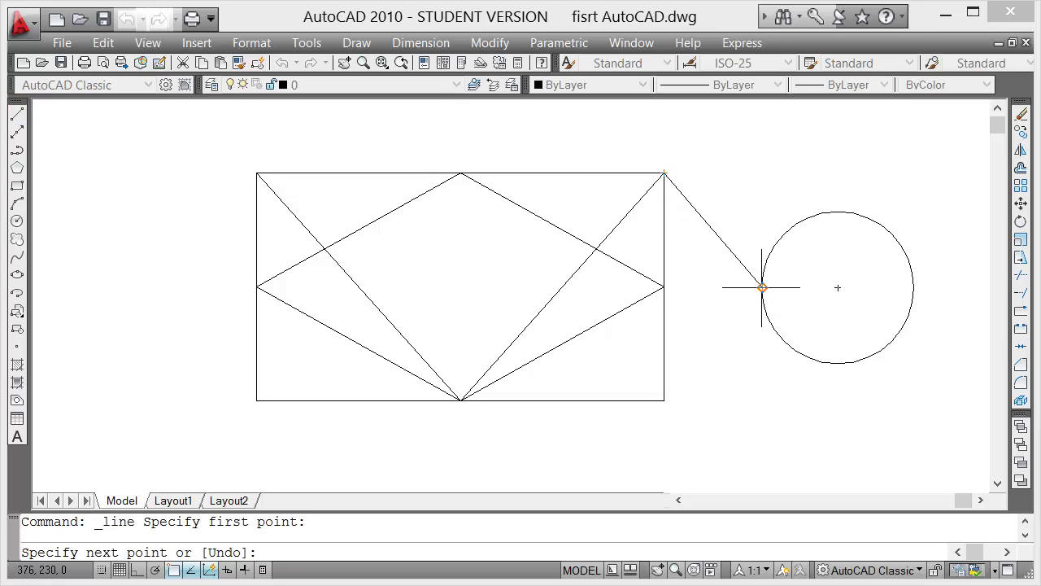
left_click(838, 212)
key("Escape")
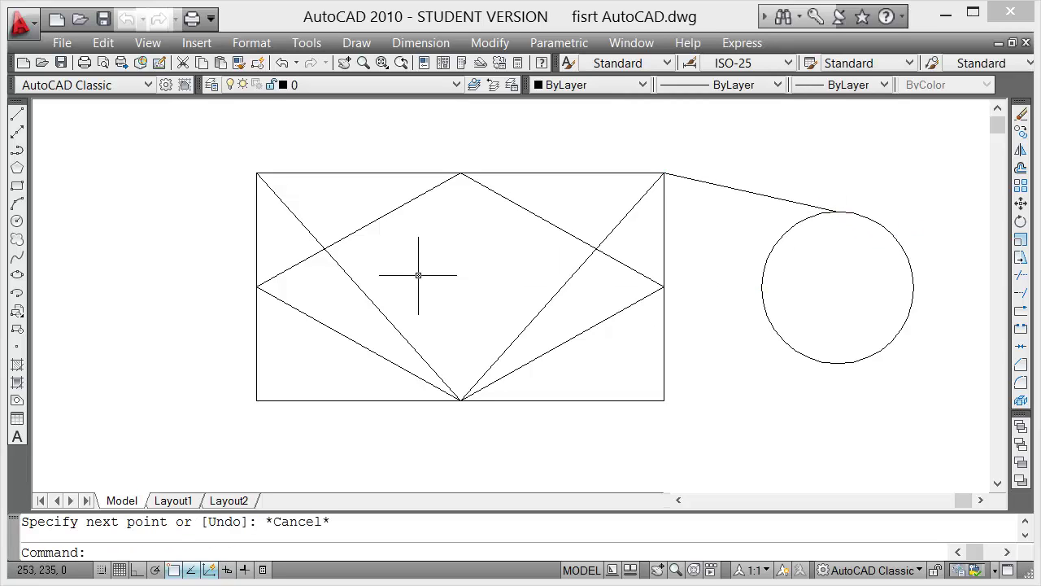
- Draw a line from the rectangle's lower-right corner to the circle's bottom quadrant
left_click(16, 114)
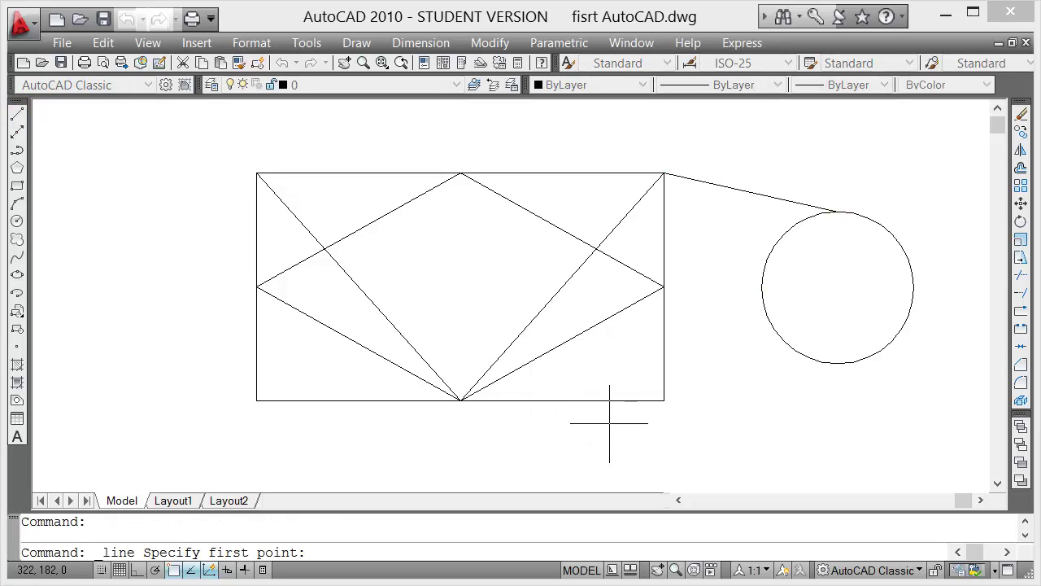
left_click(664, 400)
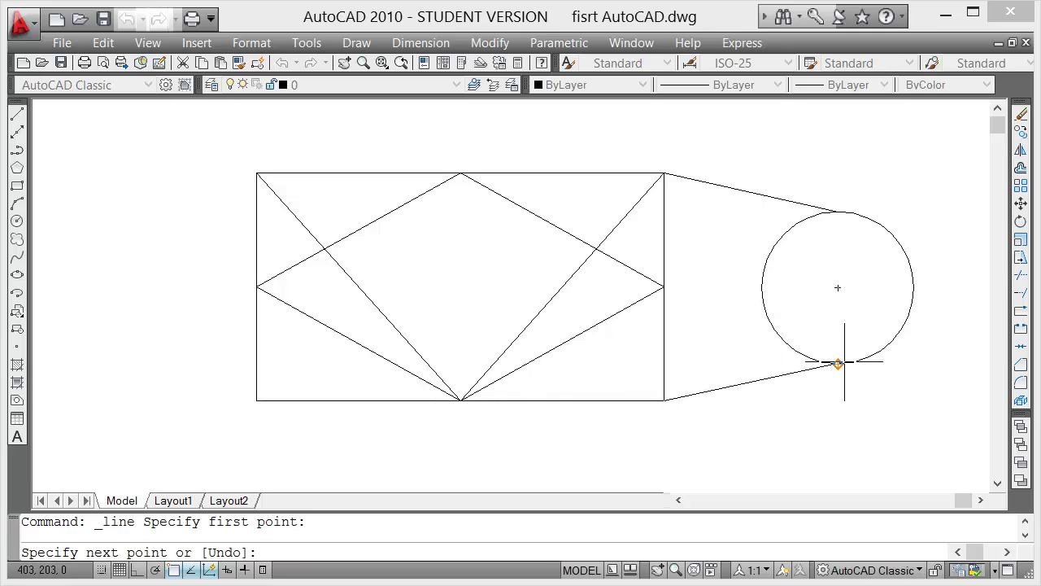
left_click(838, 363)
key("Escape")
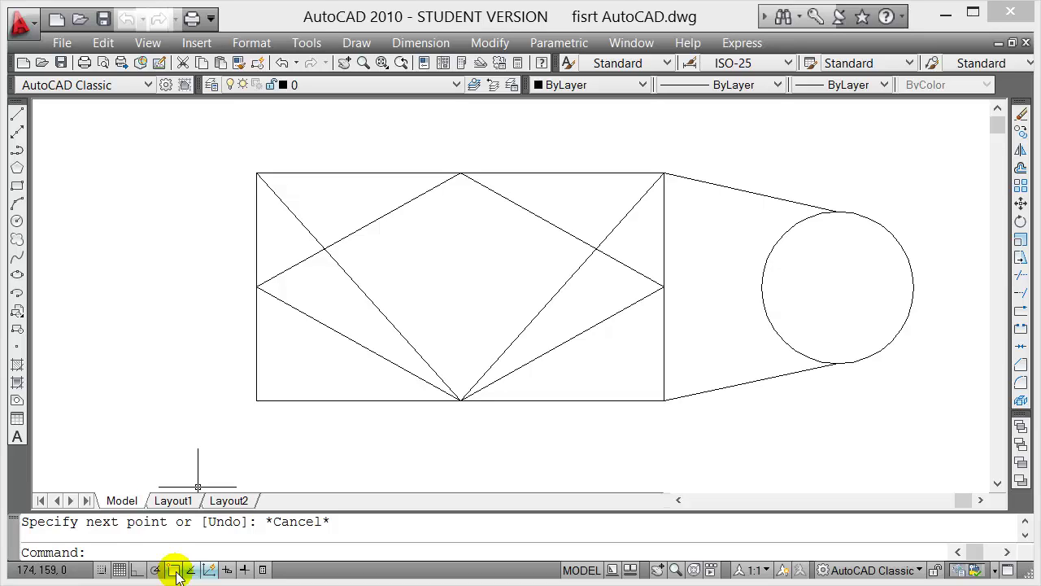
- Turn off object snap and start a new line above-left of the rectangle
left_click(174, 569)
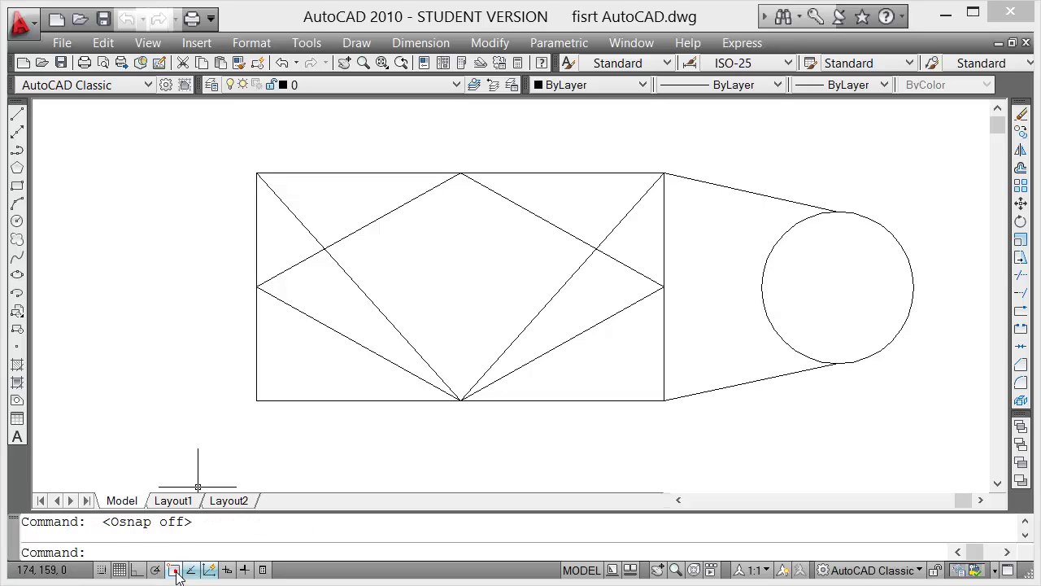
left_click(17, 114)
left_click(132, 144)
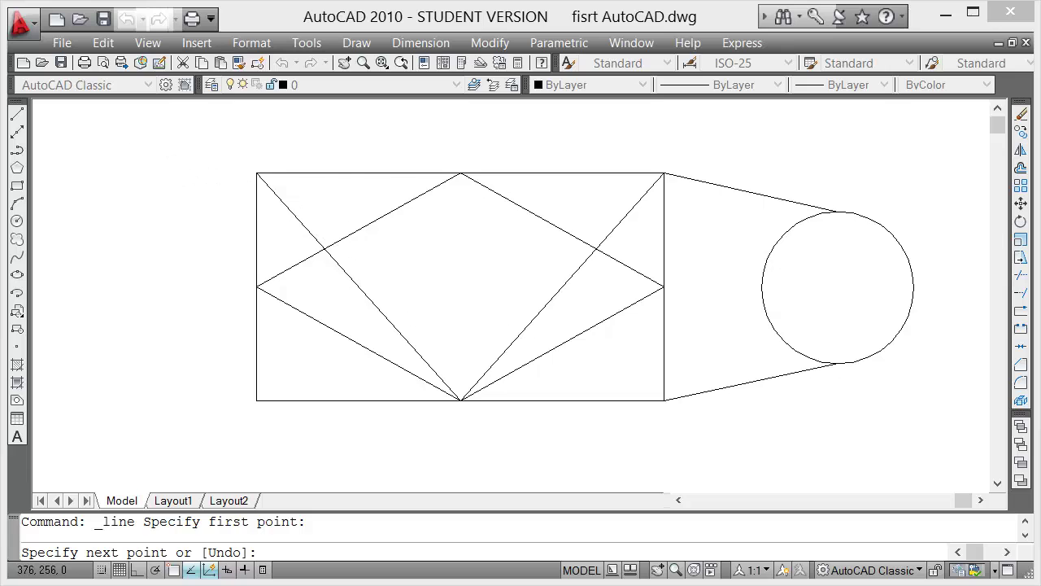